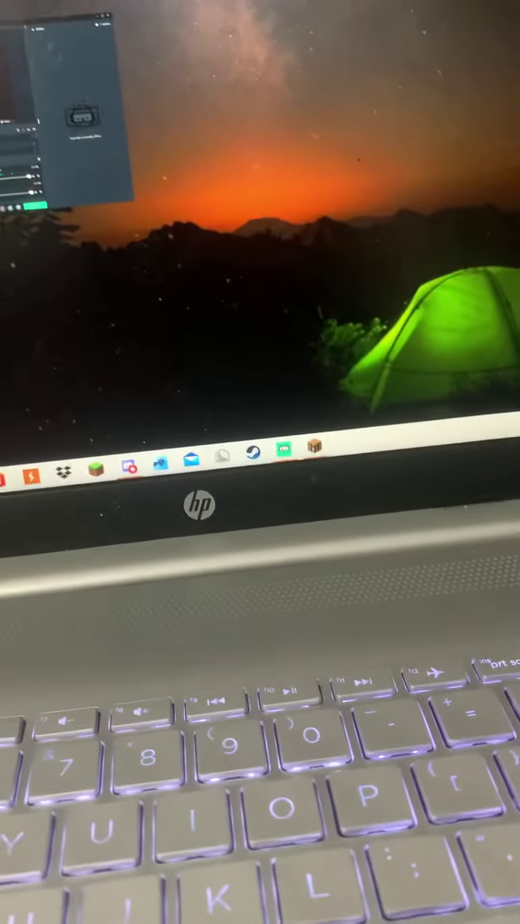
Switch from the Minecraft ban screen to the Discord voice call window.
key("alt+Tab")
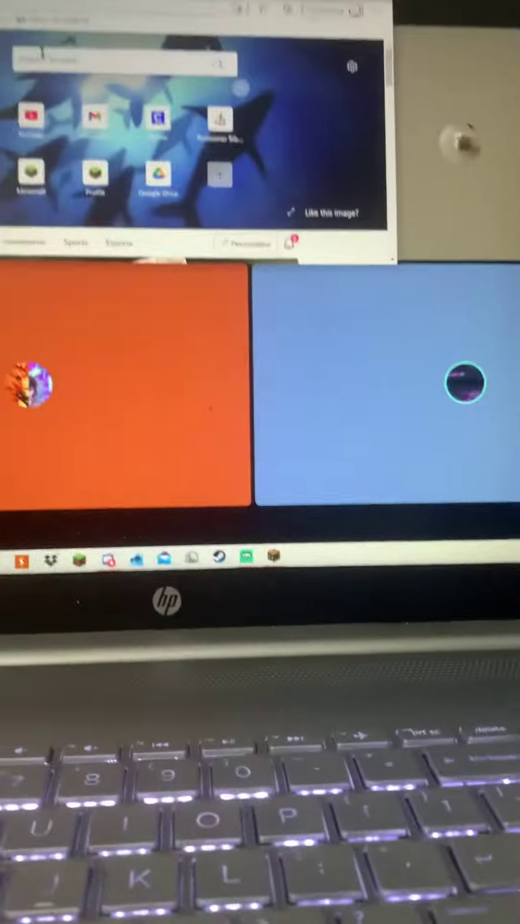
type("hypixel store")
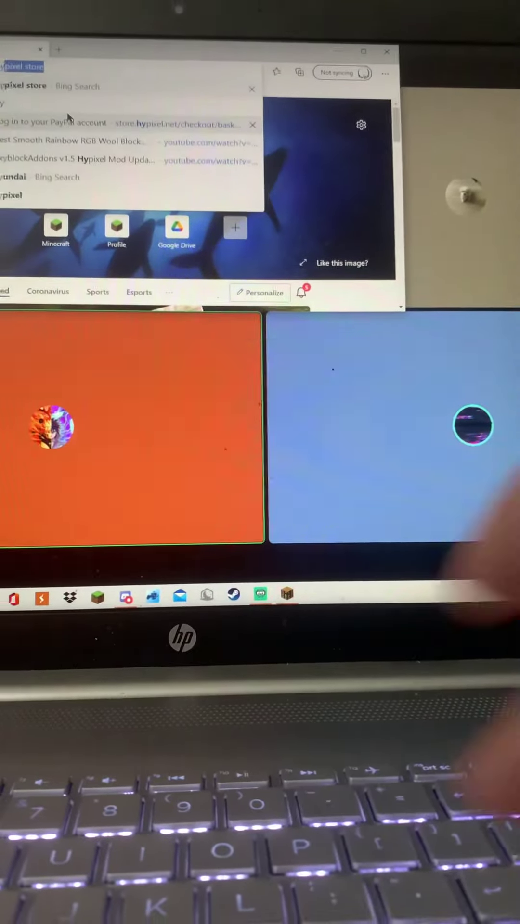
type("ing.com/search?q=hypixel+watchd")
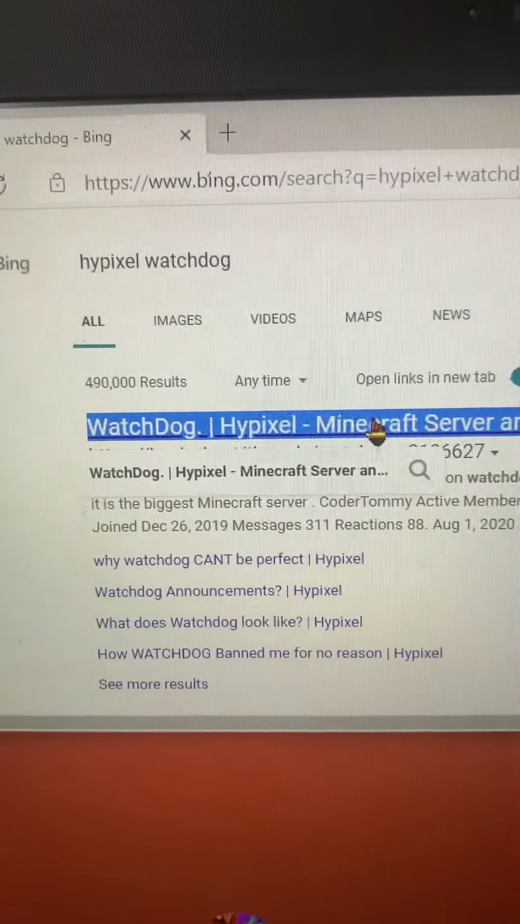
Open the hypixel.net WatchDog forum thread from the Bing results in a new tab.
left_click(377, 427)
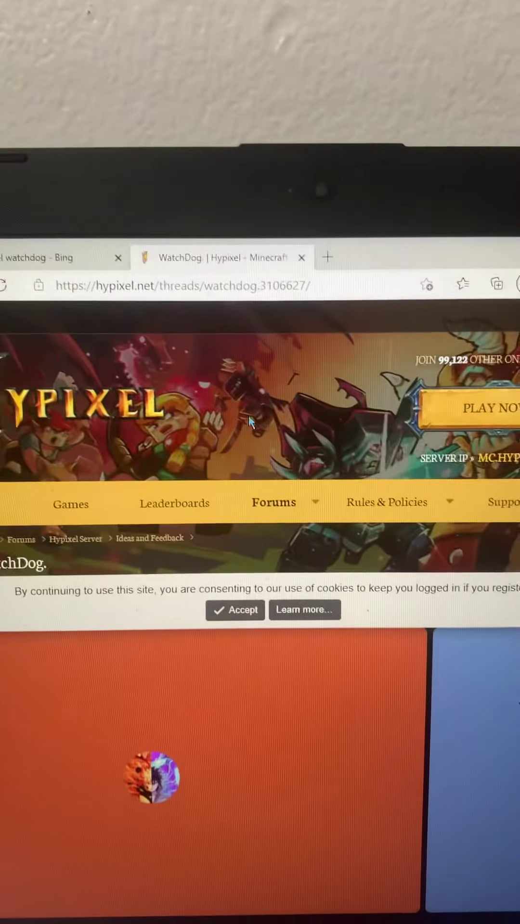
scroll(249, 422, "down", 3)
scroll(260, 434, "down", 3)
scroll(268, 441, "down", 3)
scroll(278, 448, "down", 2)
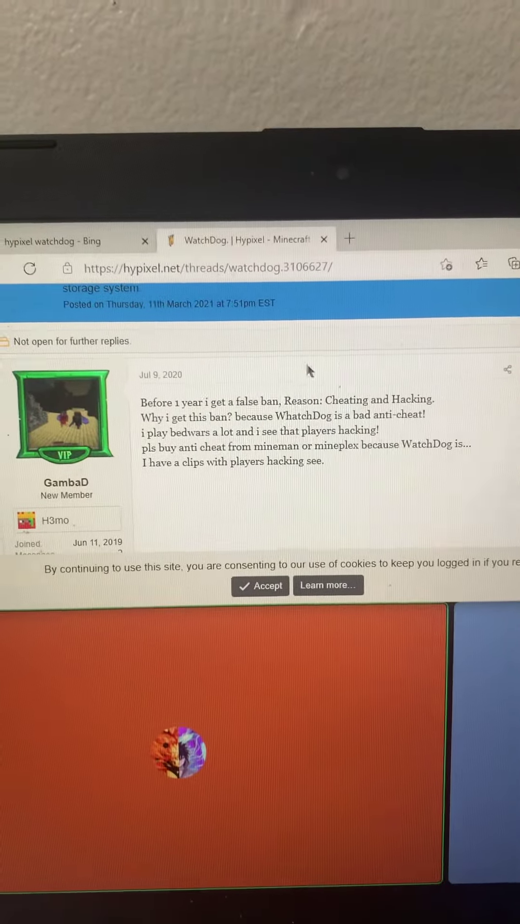
scroll(279, 387, "down", 2)
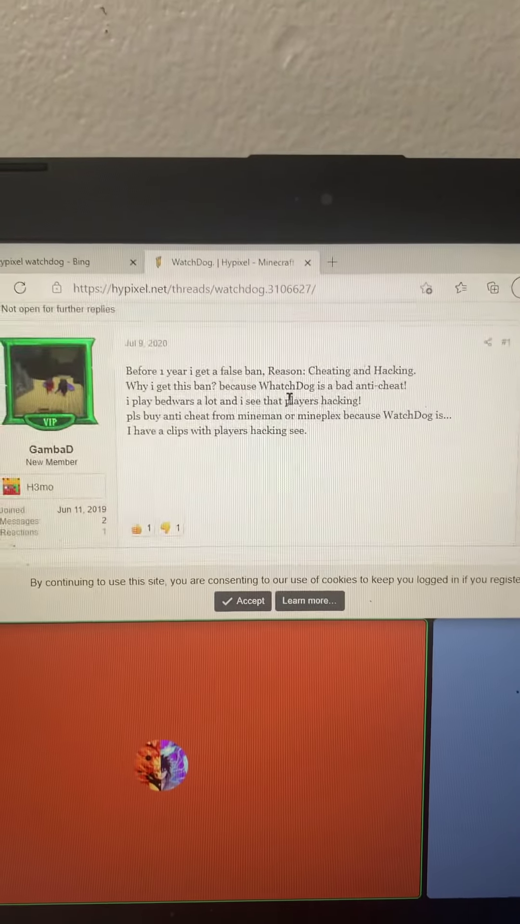
scroll(286, 403, "down", 2)
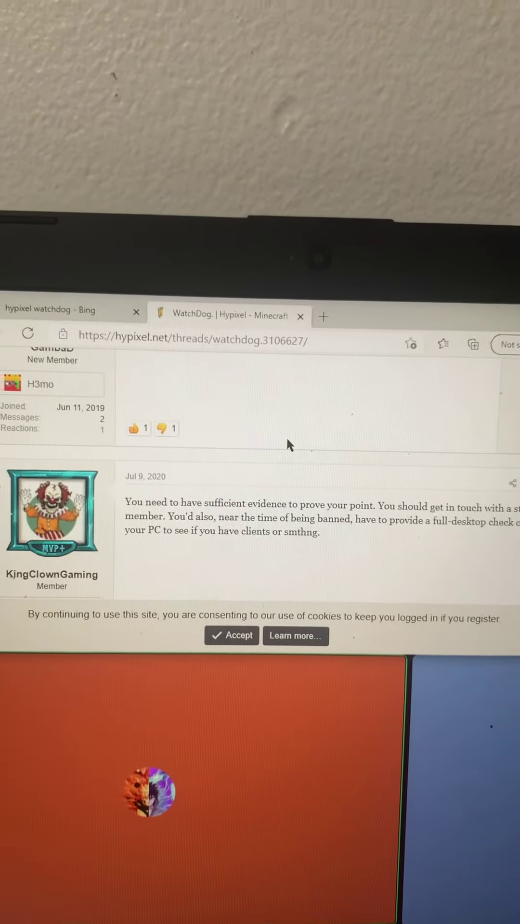
scroll(285, 445, "down", 3)
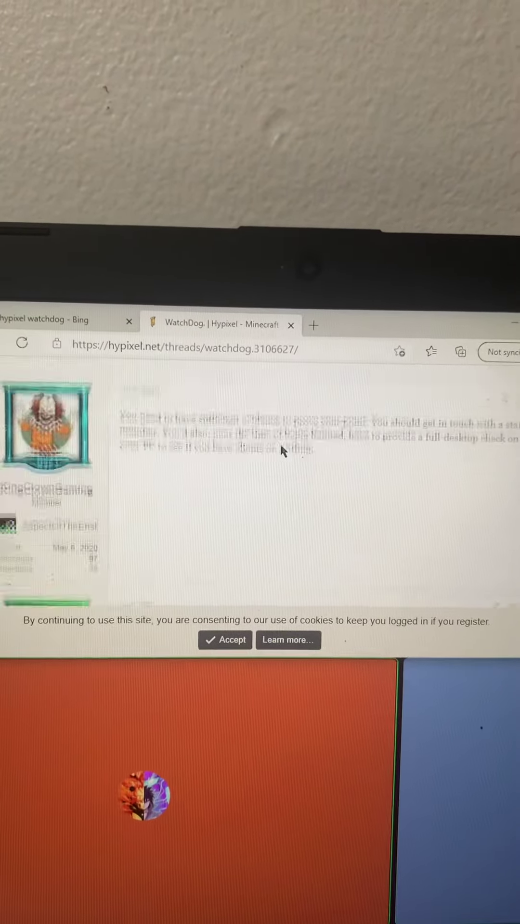
scroll(272, 440, "down", 1)
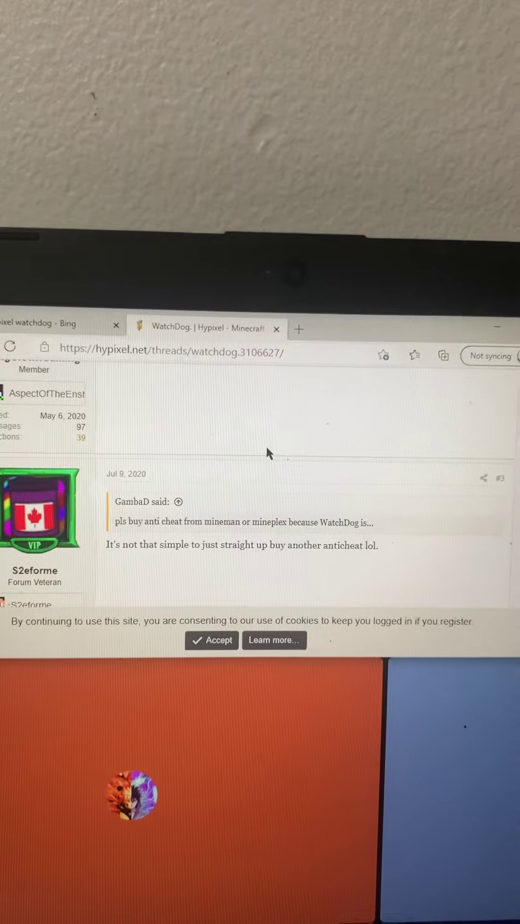
scroll(273, 453, "down", 2)
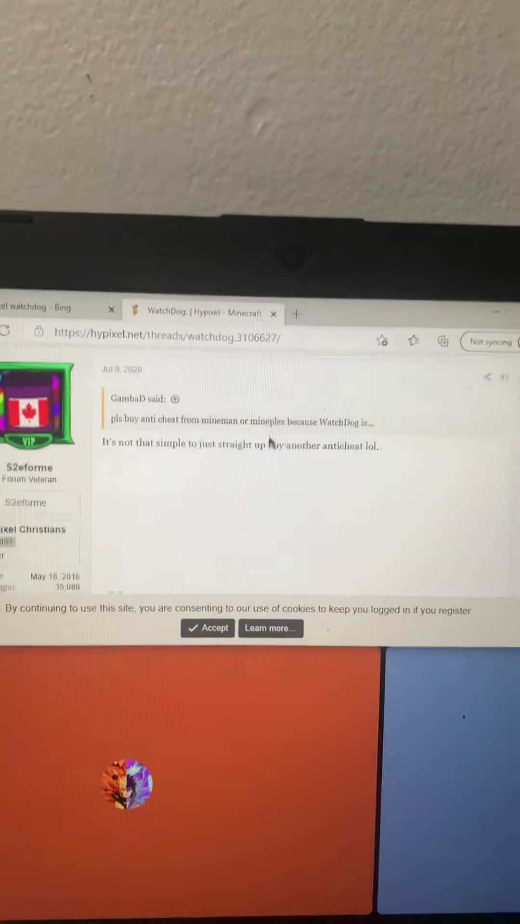
scroll(327, 408, "up", 3)
scroll(275, 361, "up", 3)
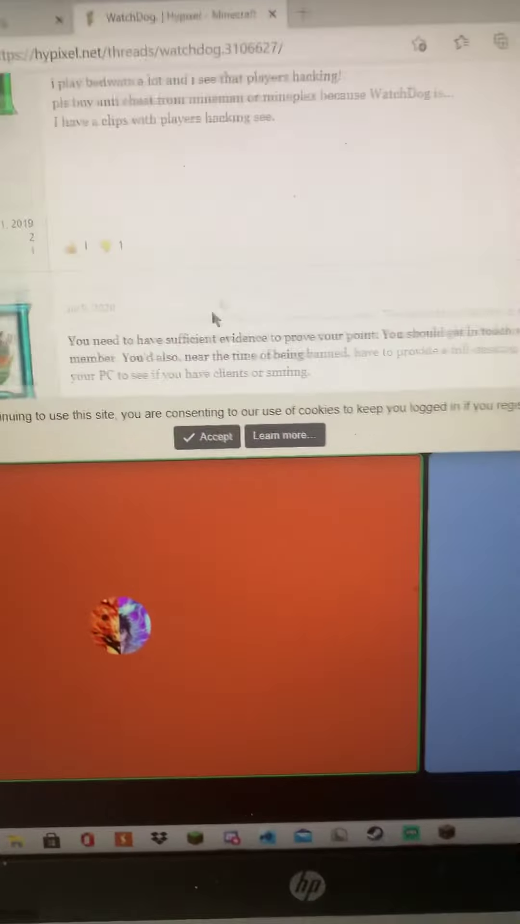
scroll(217, 318, "up", 3)
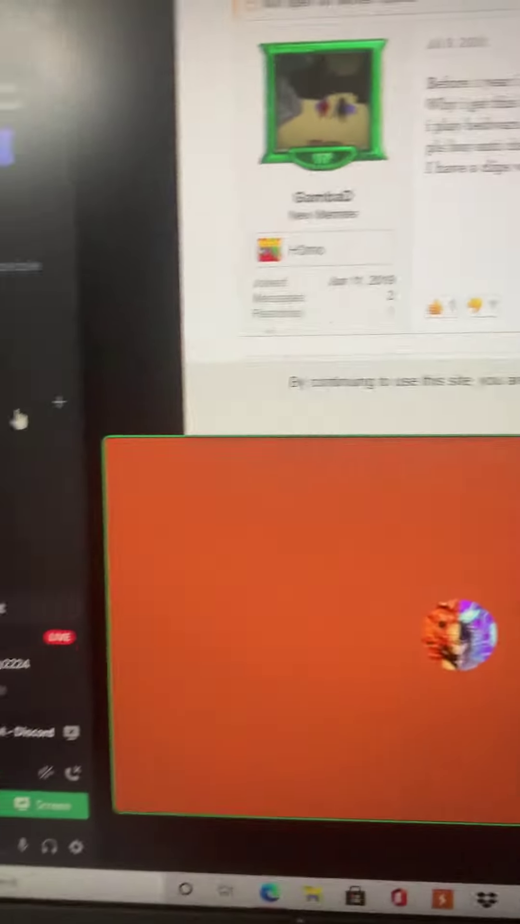
Browse the Downloads clip folders New folder and New folder (2), then select ModelD_1-0-3.
left_click(310, 896)
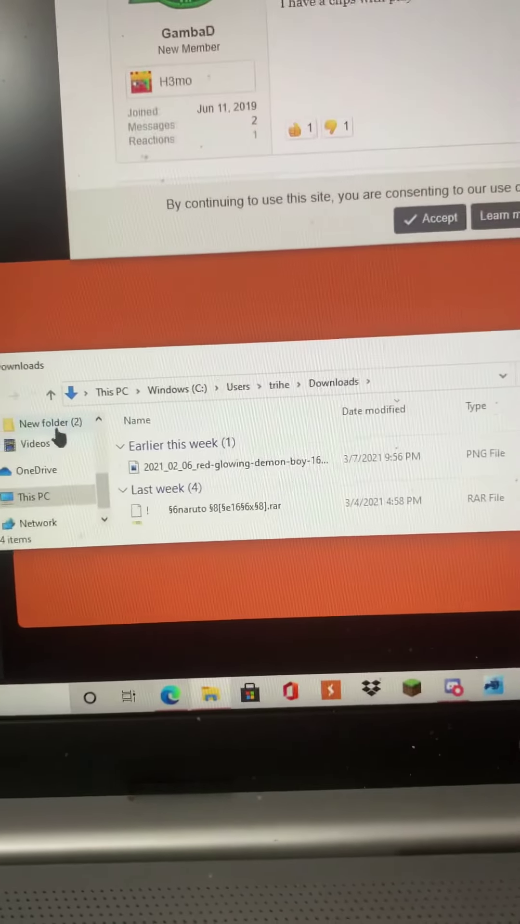
scroll(58, 439, "up", 3)
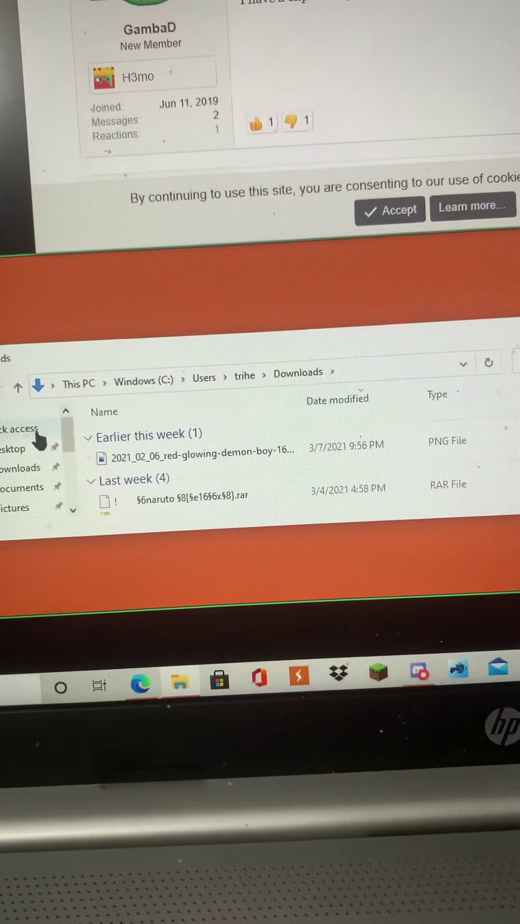
scroll(26, 509, "down", 2)
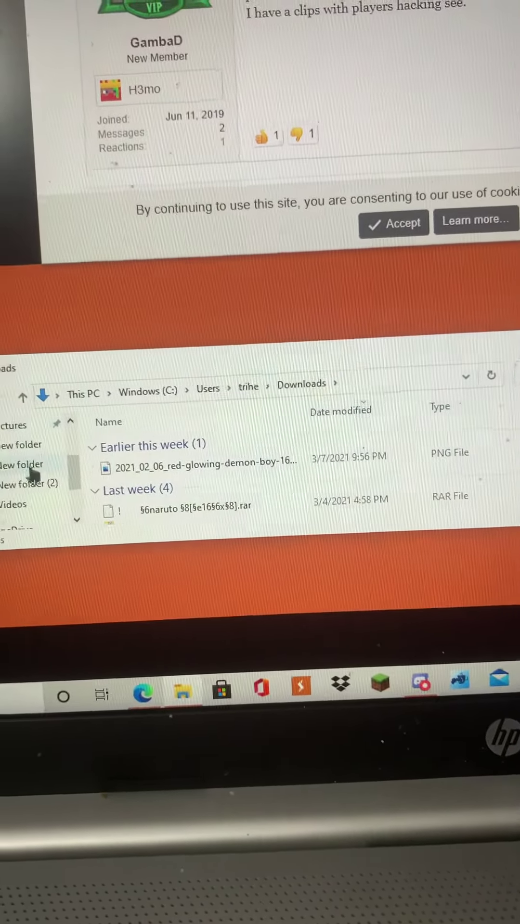
left_click(17, 439)
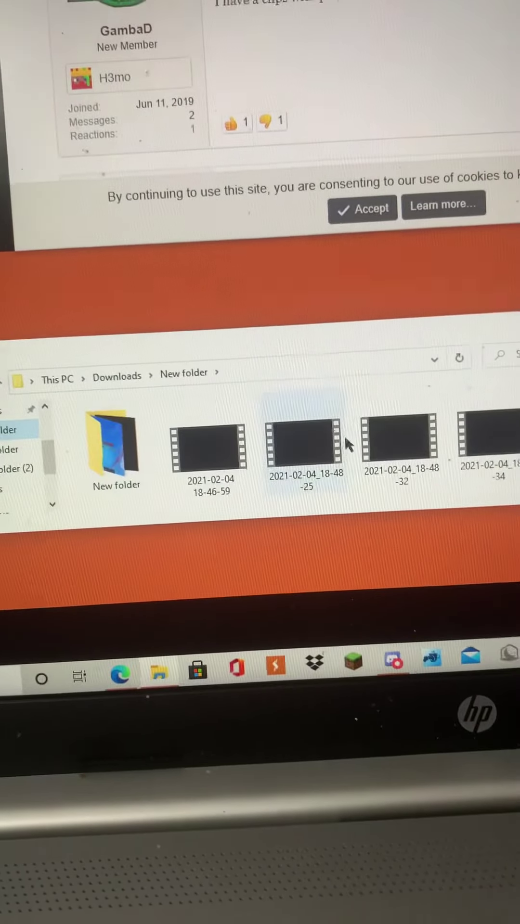
double_click(112, 443)
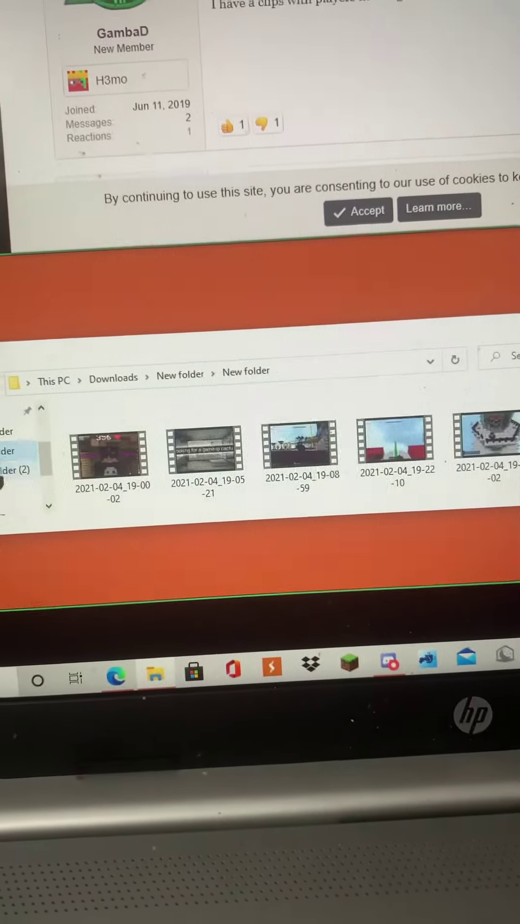
left_click(15, 467)
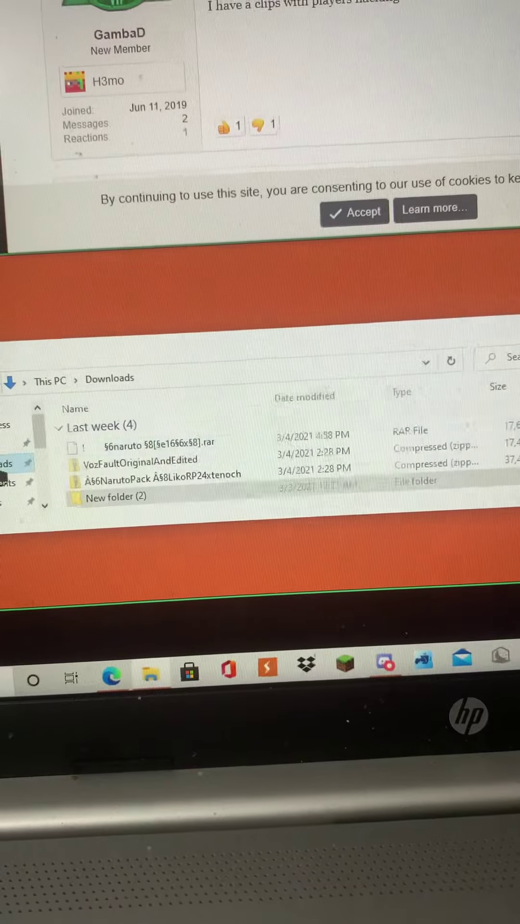
scroll(253, 430, "down", 3)
scroll(239, 430, "down", 3)
scroll(242, 433, "down", 3)
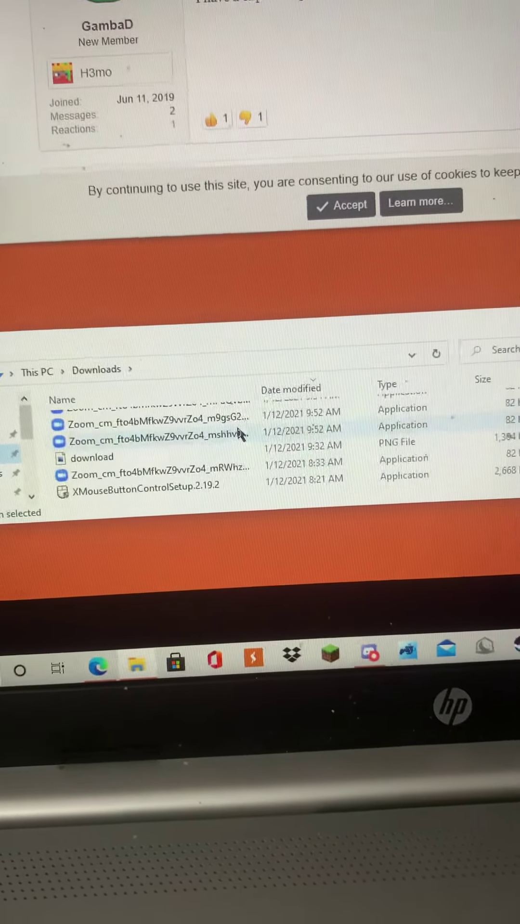
scroll(238, 426, "up", 3)
scroll(250, 423, "up", 3)
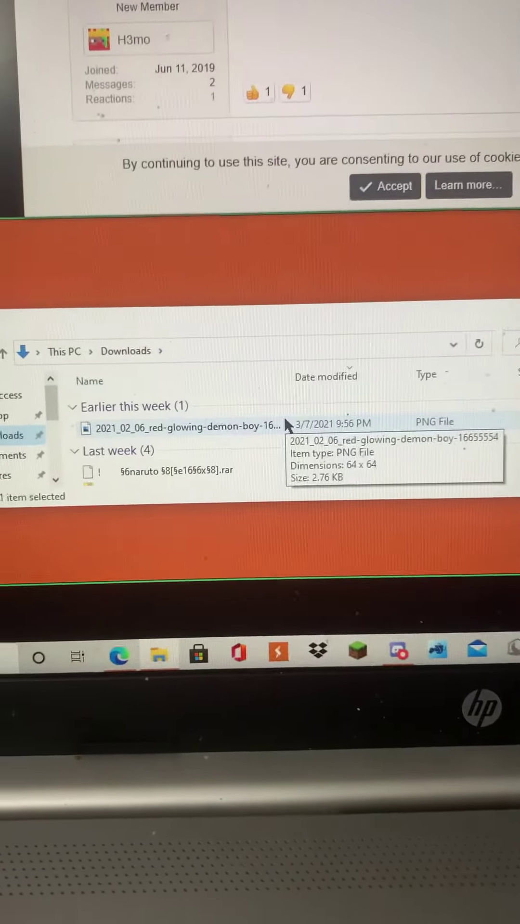
scroll(289, 412, "down", 1)
scroll(318, 383, "down", 2)
scroll(325, 378, "down", 2)
scroll(324, 378, "down", 2)
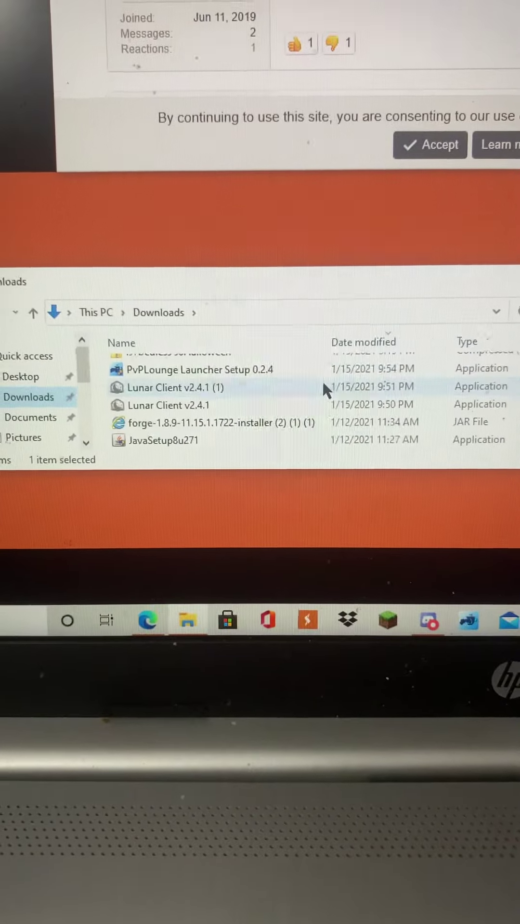
scroll(322, 381, "down", 2)
scroll(321, 389, "down", 2)
scroll(325, 391, "down", 2)
scroll(328, 392, "down", 2)
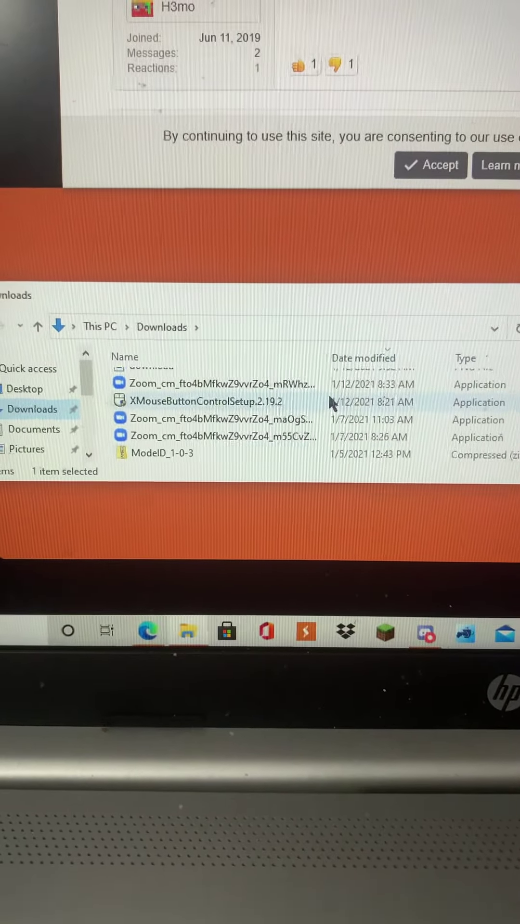
scroll(330, 394, "down", 2)
scroll(330, 397, "down", 1)
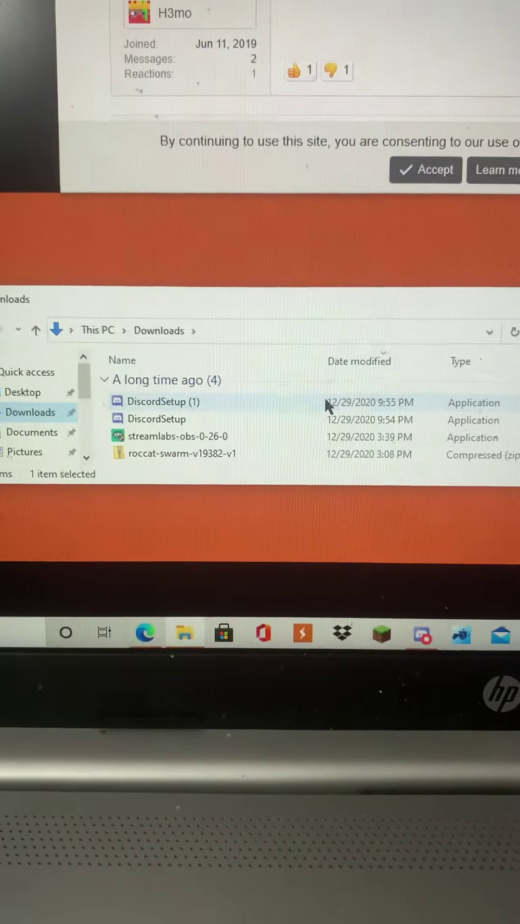
scroll(324, 397, "up", 3)
scroll(305, 376, "down", 3)
scroll(298, 363, "up", 3)
scroll(342, 335, "down", 2)
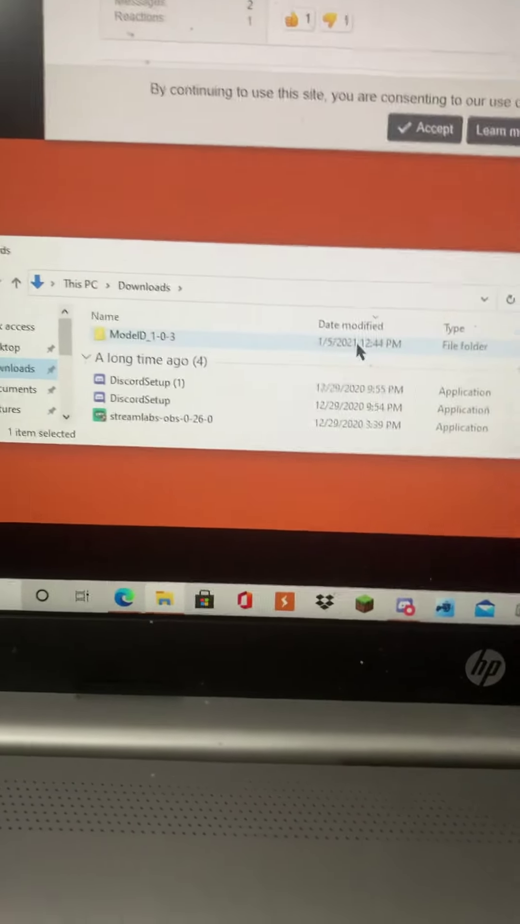
left_click(356, 342)
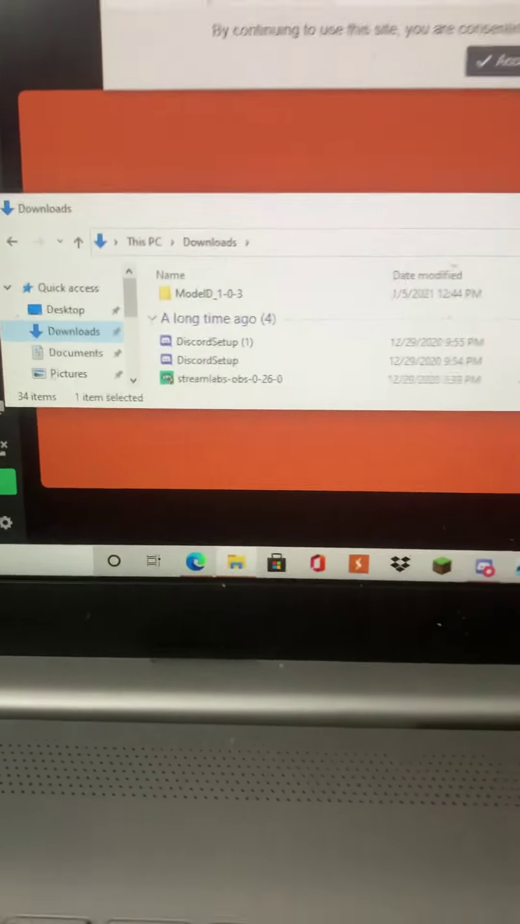